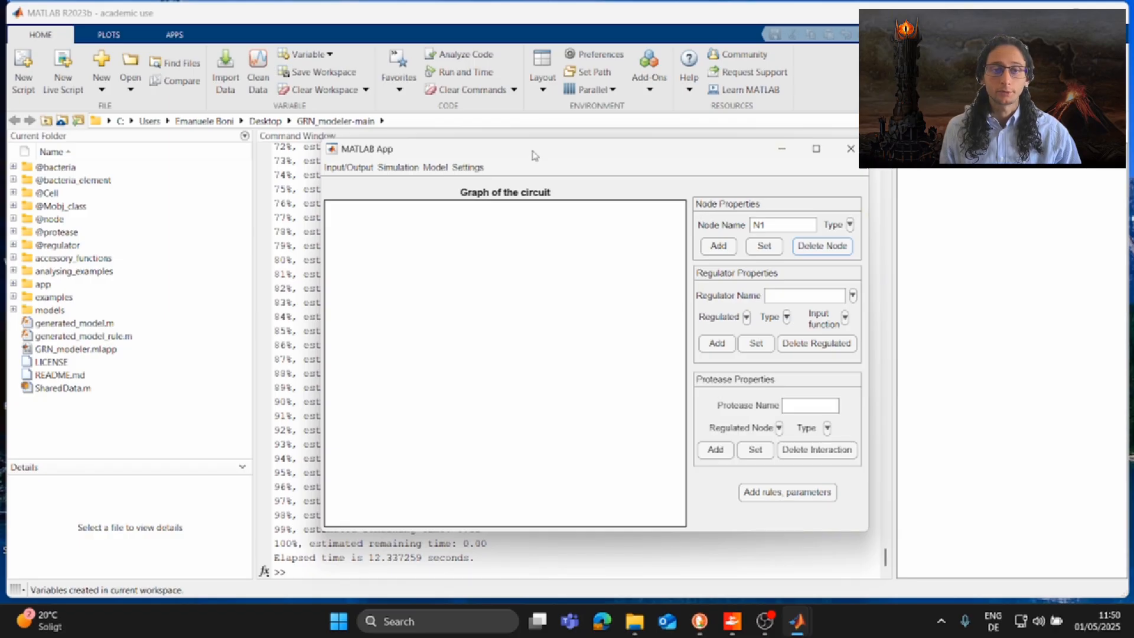
- Load the Turing.mat example circuit from the examples folder
{"action": "left_click", "coordinate": [349, 168]}
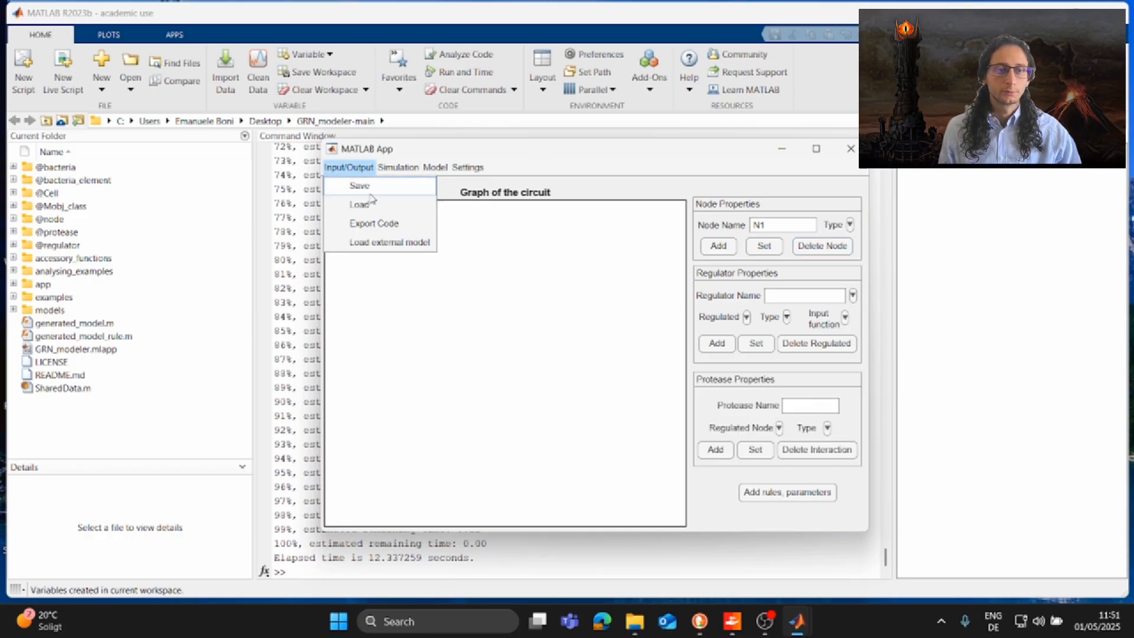
{"action": "left_click", "coordinate": [354, 203]}
{"action": "scroll", "coordinate": [299, 274], "scroll_direction": "down", "scroll_amount": 5}
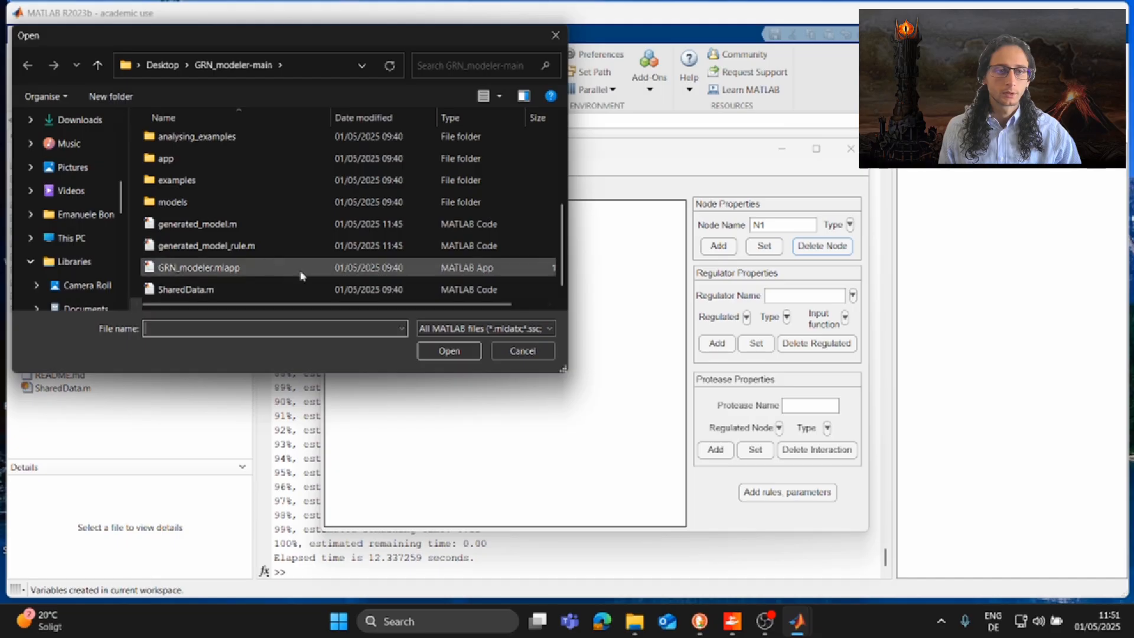
{"action": "double_click", "coordinate": [220, 180]}
{"action": "scroll", "coordinate": [222, 236], "scroll_direction": "down", "scroll_amount": 6}
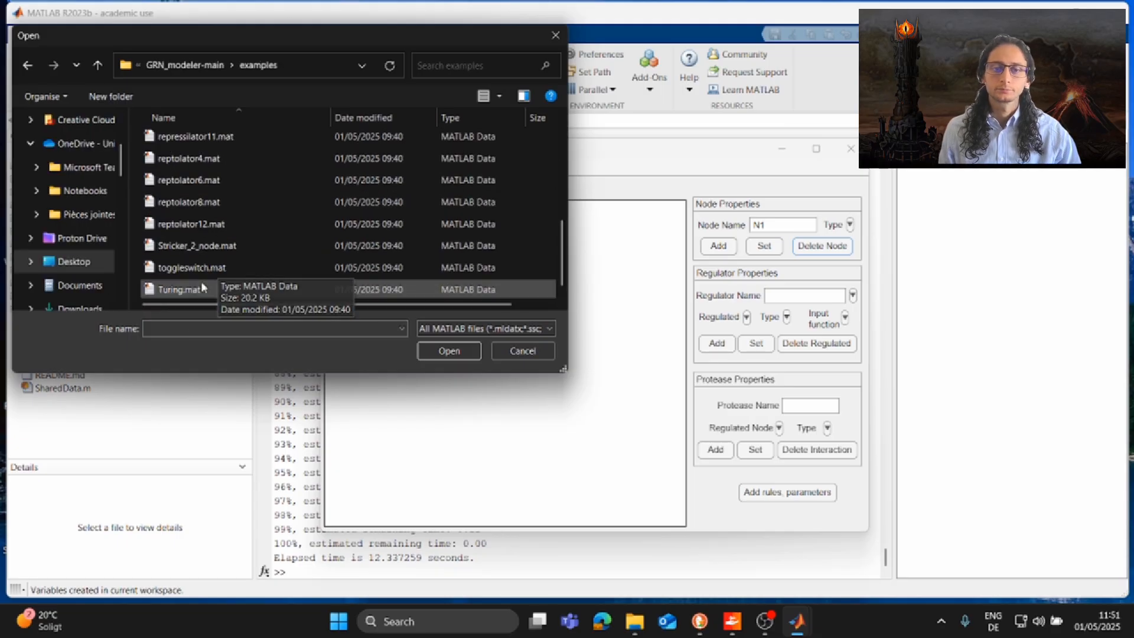
{"action": "left_click", "coordinate": [203, 289]}
{"action": "left_click", "coordinate": [427, 350]}
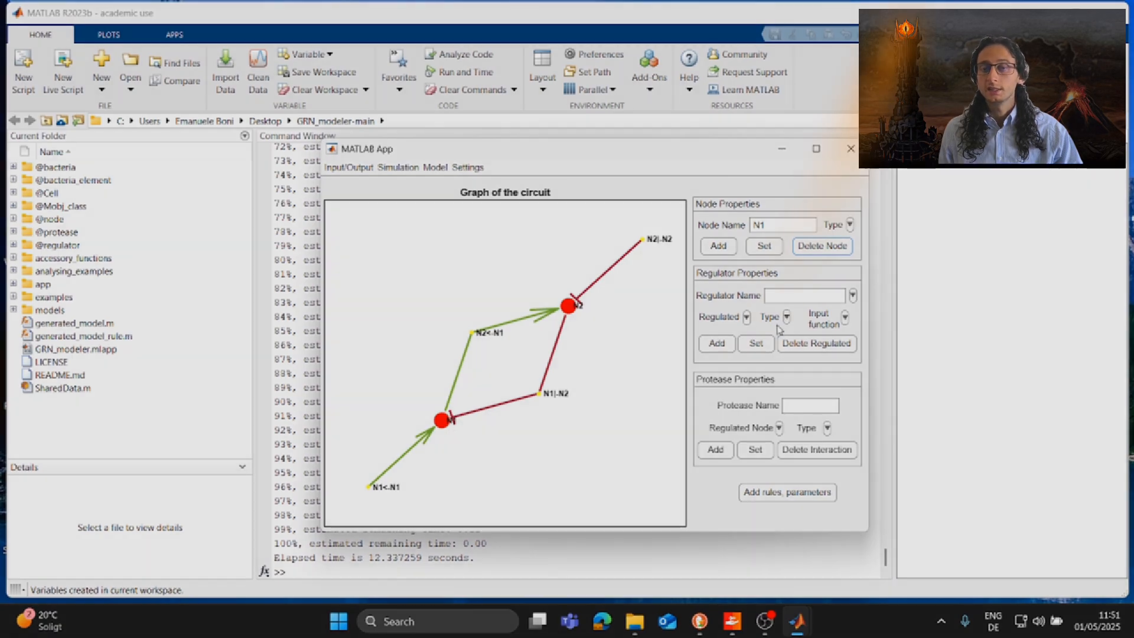
- Examine the available regulator types and the parameters and rule of the N1<-N1 regulator
{"action": "left_click", "coordinate": [787, 317]}
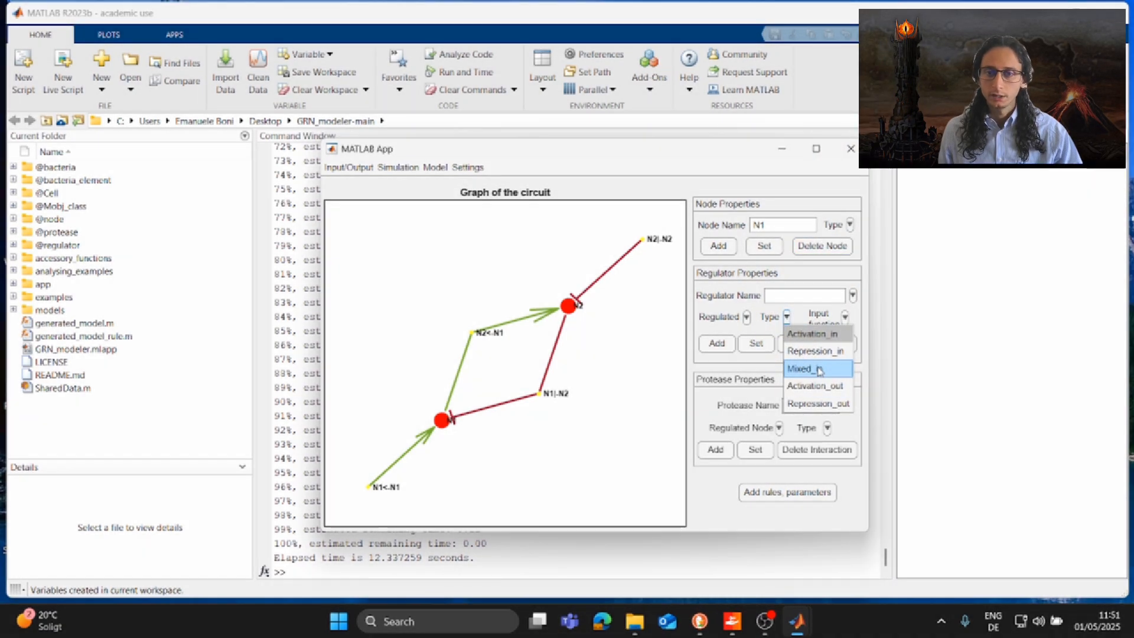
{"action": "left_click", "coordinate": [370, 489]}
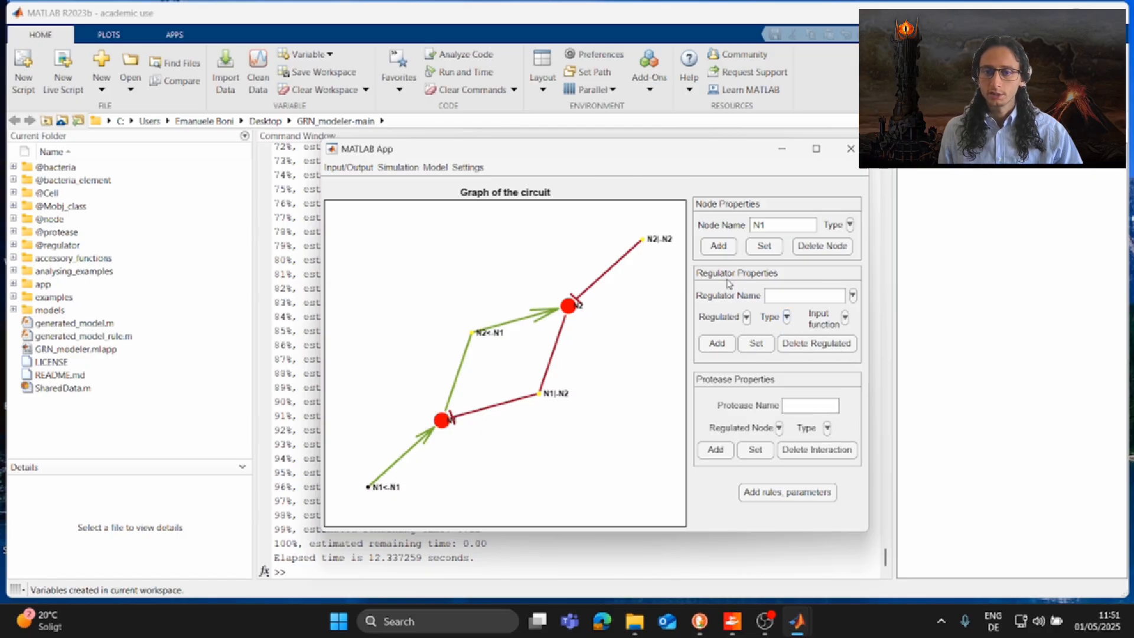
{"action": "left_click", "coordinate": [766, 344]}
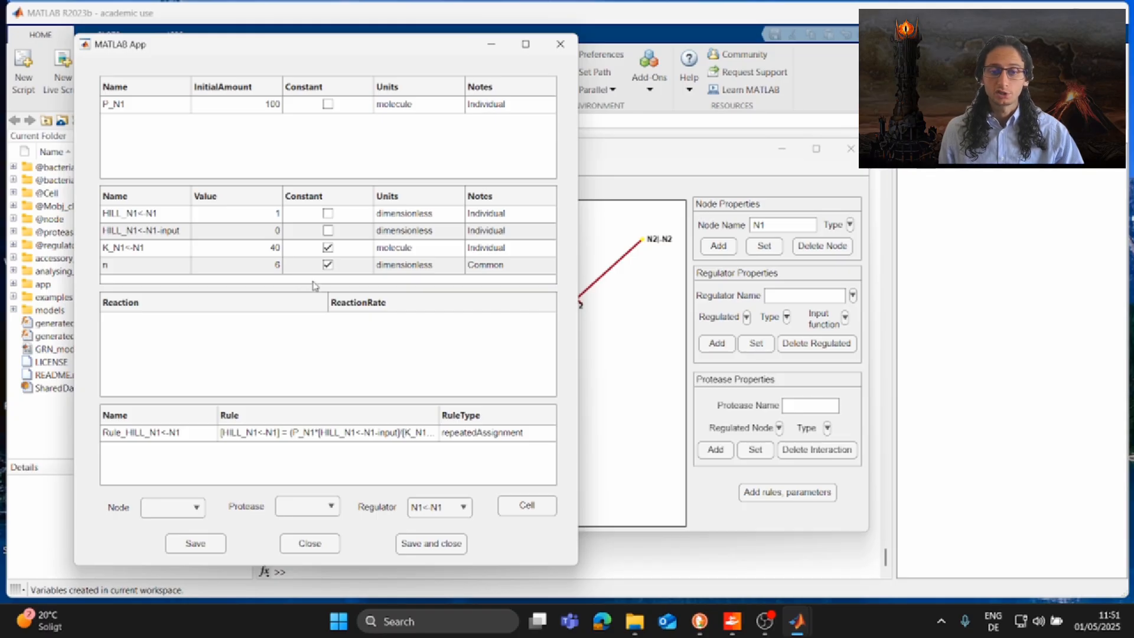
{"action": "left_click", "coordinate": [448, 553]}
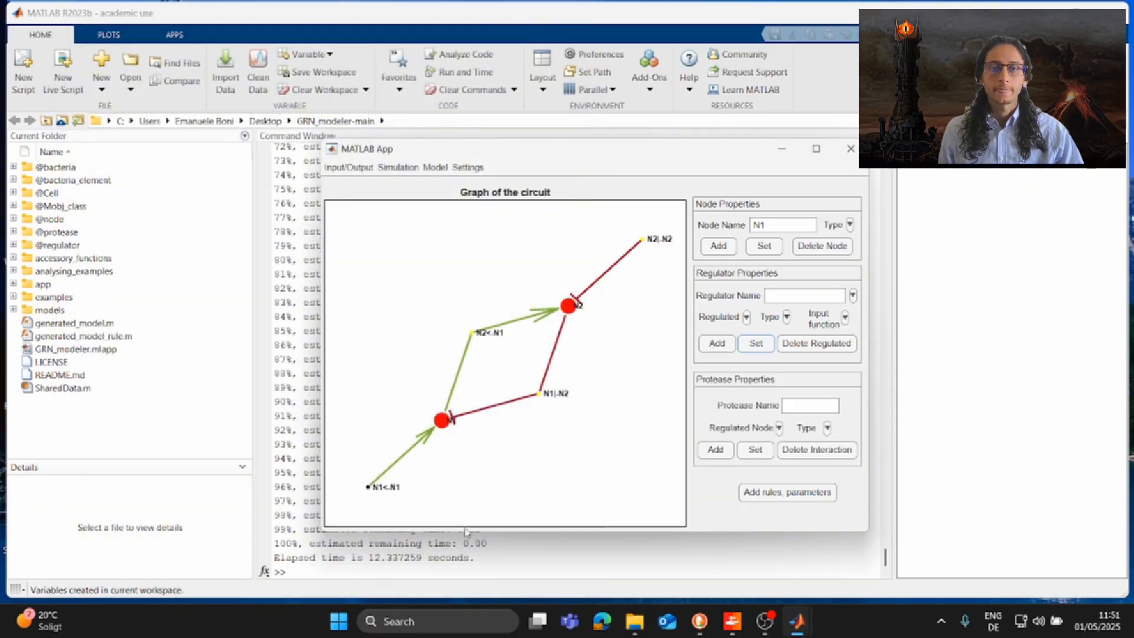
- Run the non-spatial simulation of the circuit to view the protein concentrations over time, and close its results window
{"action": "left_click", "coordinate": [399, 167]}
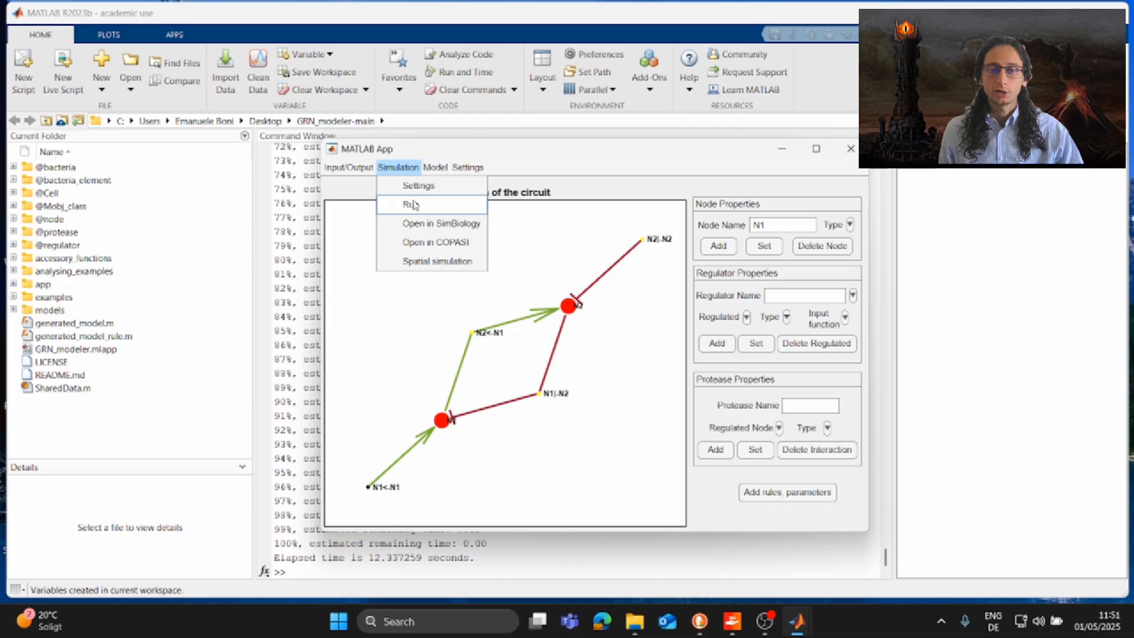
{"action": "left_click", "coordinate": [416, 205]}
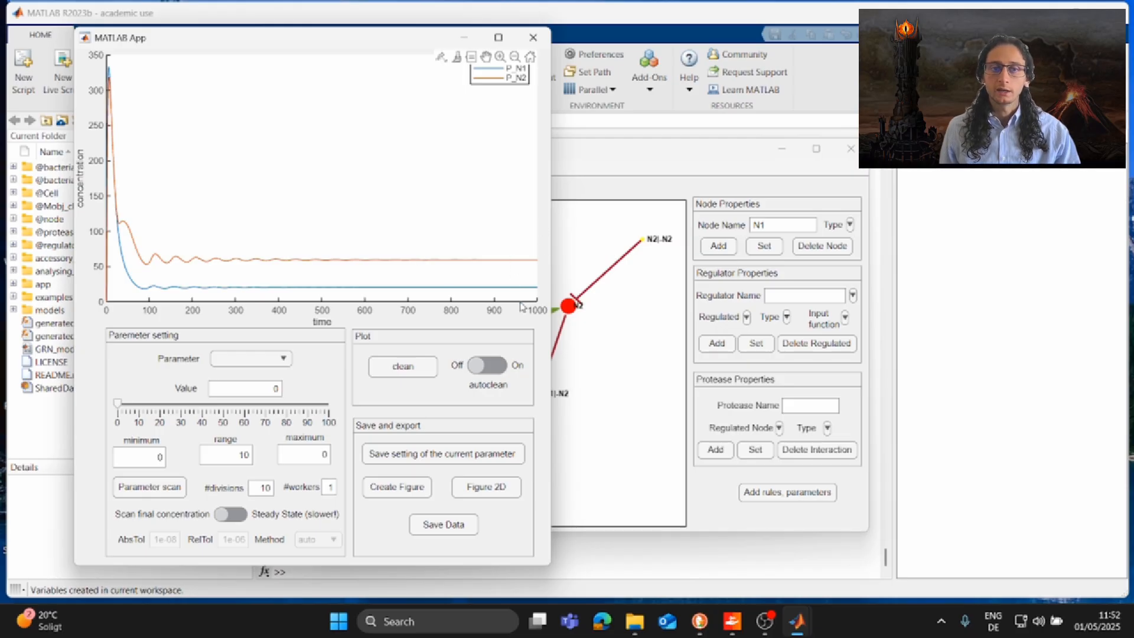
{"action": "left_click", "coordinate": [533, 37]}
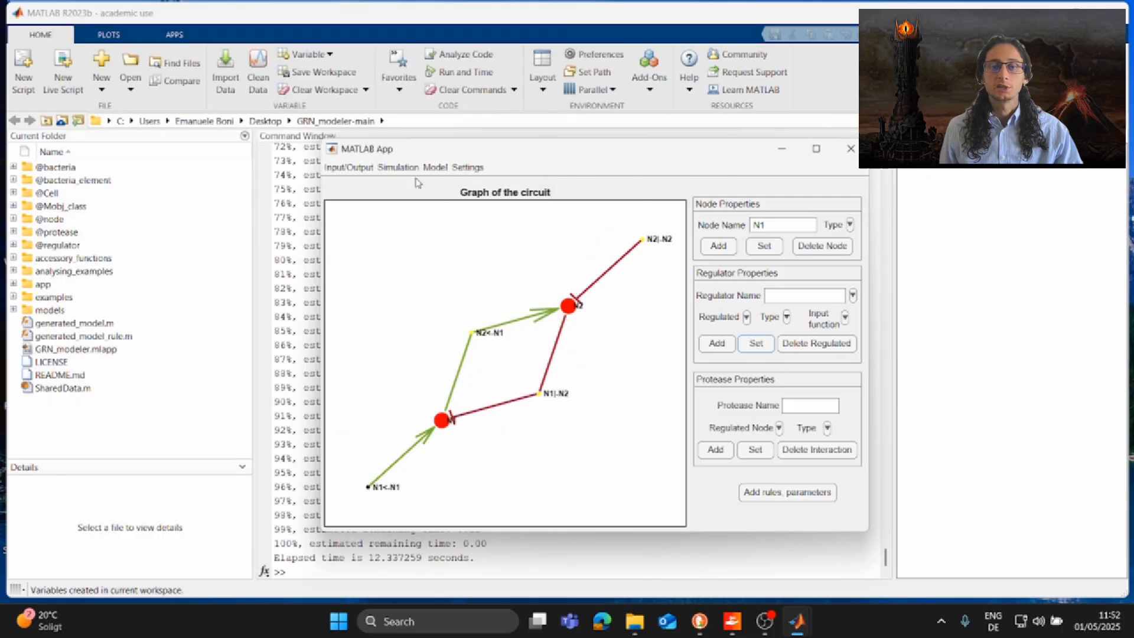
- Open the spatial simulation settings for the circuit
{"action": "left_click", "coordinate": [398, 167]}
{"action": "left_click", "coordinate": [449, 262]}
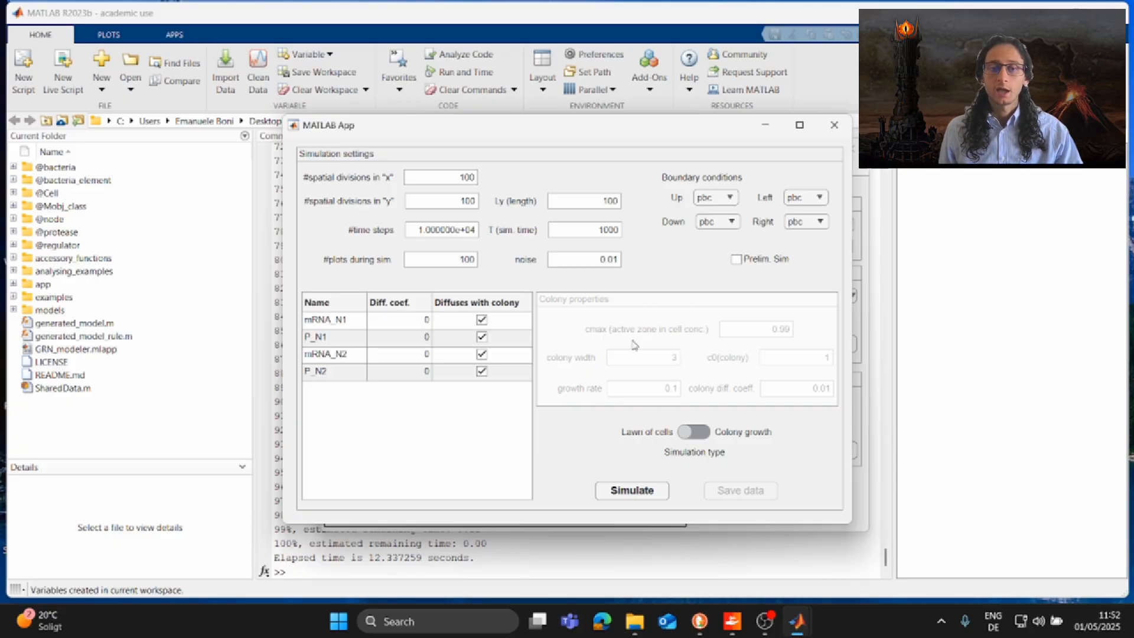
{"action": "left_click", "coordinate": [482, 320]}
{"action": "left_click", "coordinate": [484, 342]}
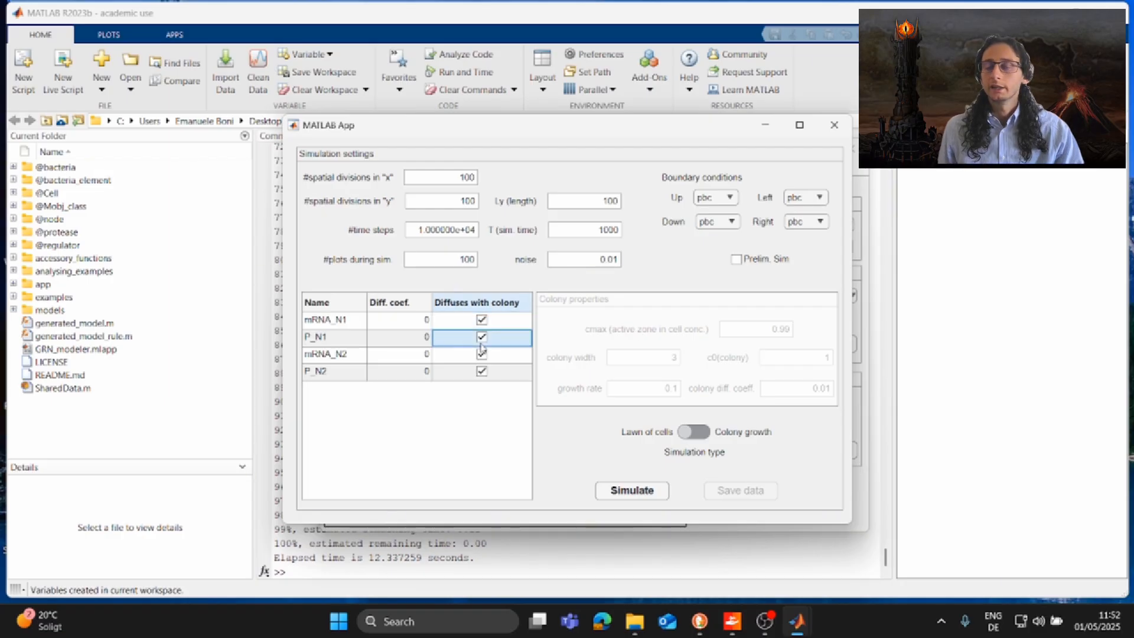
{"action": "left_click", "coordinate": [484, 321]}
{"action": "left_click", "coordinate": [484, 343]}
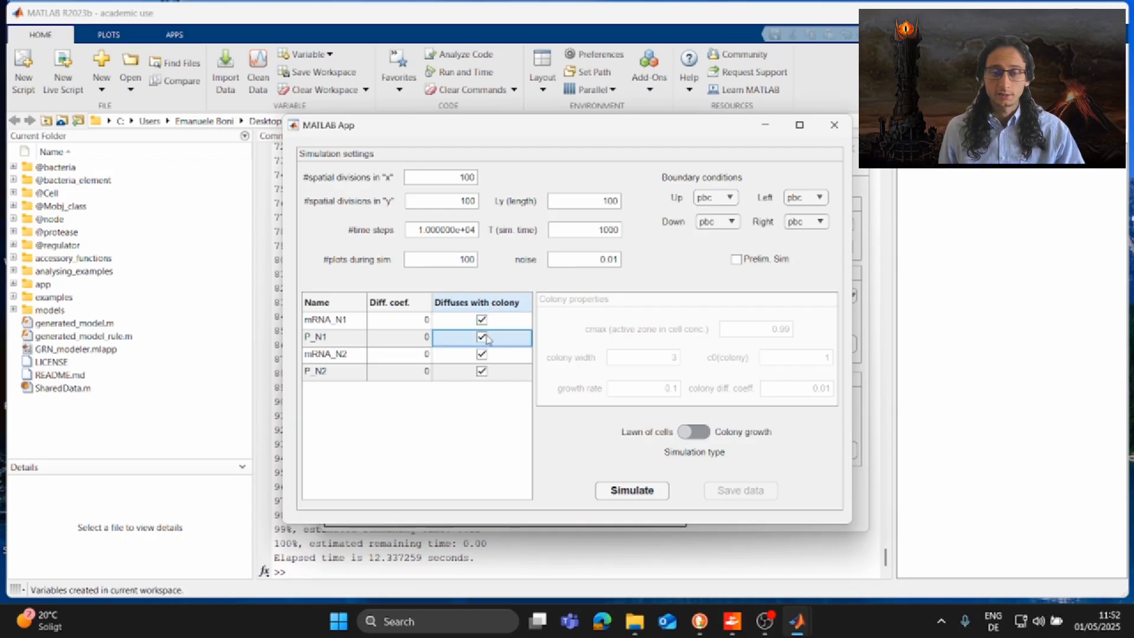
- Set the diffusion coefficients to 1 for P_N1 and 10 for P_N2
{"action": "left_click", "coordinate": [404, 344]}
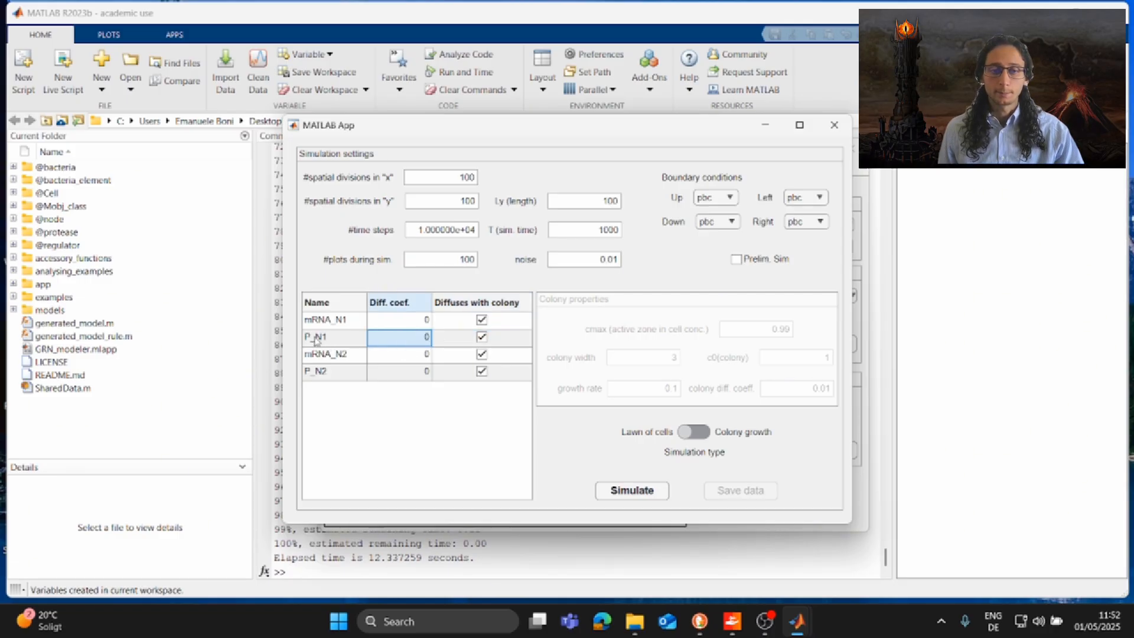
{"action": "double_click", "coordinate": [428, 341]}
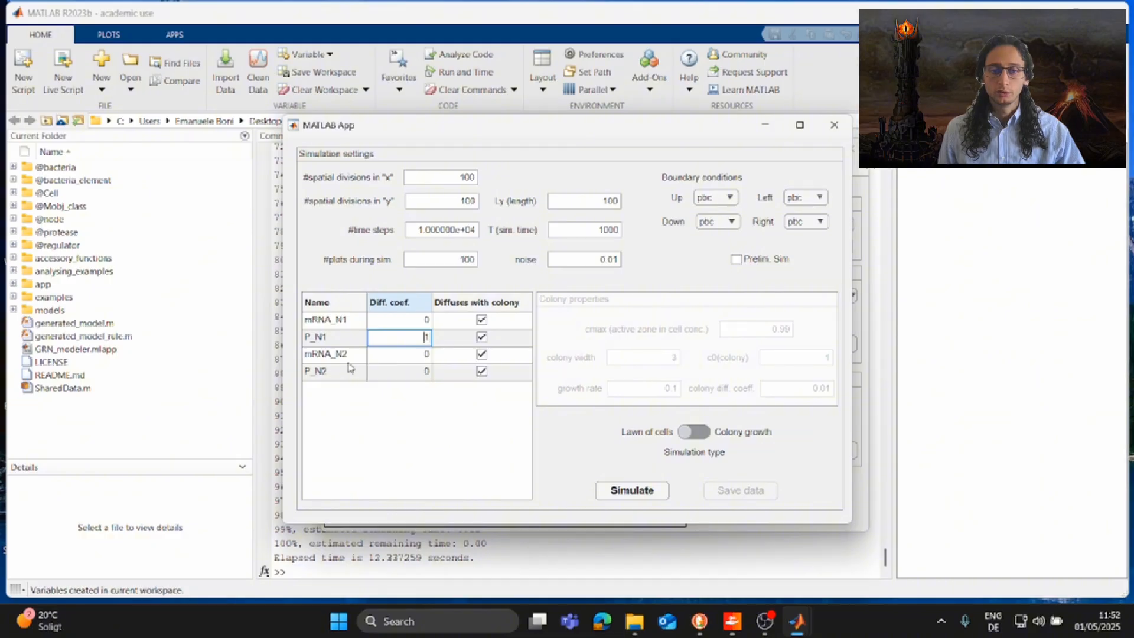
{"action": "double_click", "coordinate": [429, 371]}
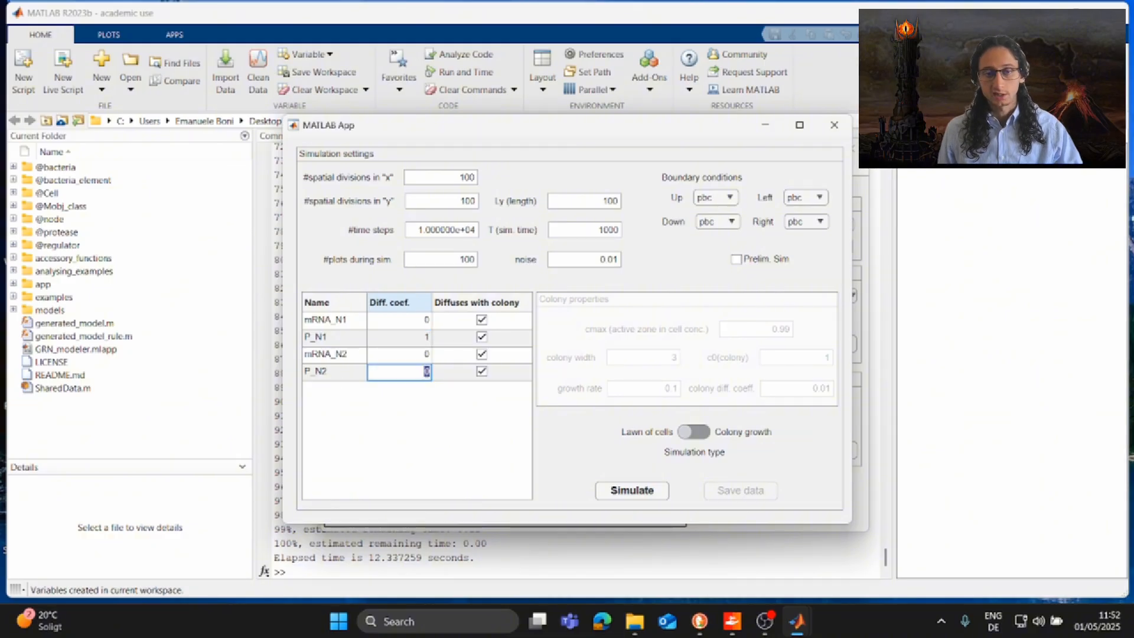
{"action": "key", "text": "Return"}
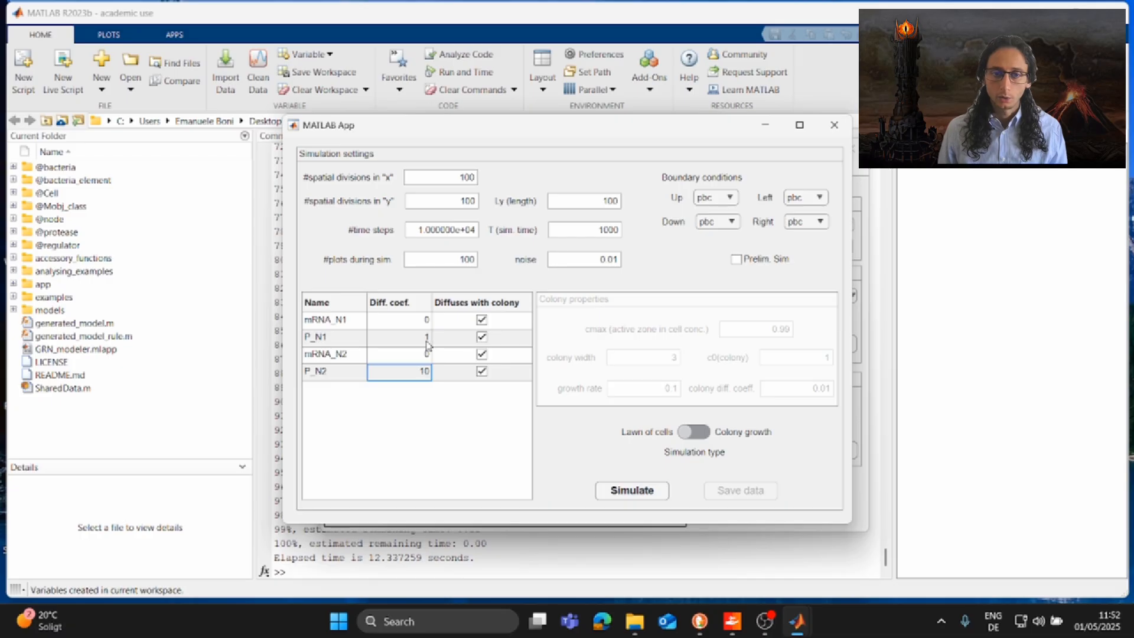
- Set the number of time steps to 2000, keep the noise at 0.01, and run the spatial simulation
{"action": "left_click", "coordinate": [466, 230]}
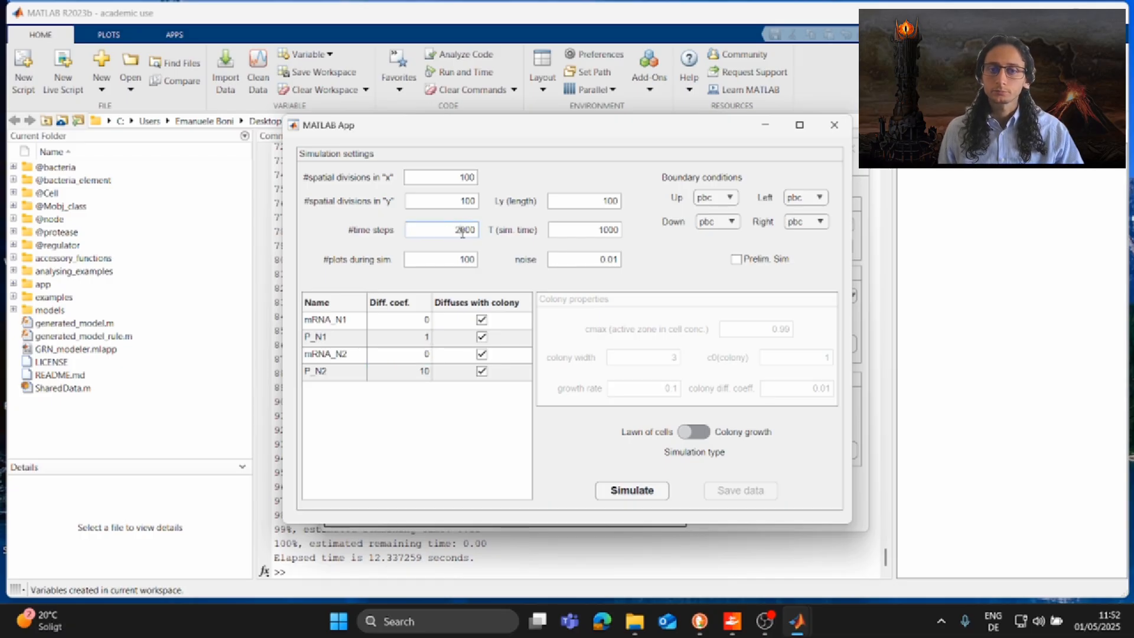
{"action": "left_click", "coordinate": [510, 248]}
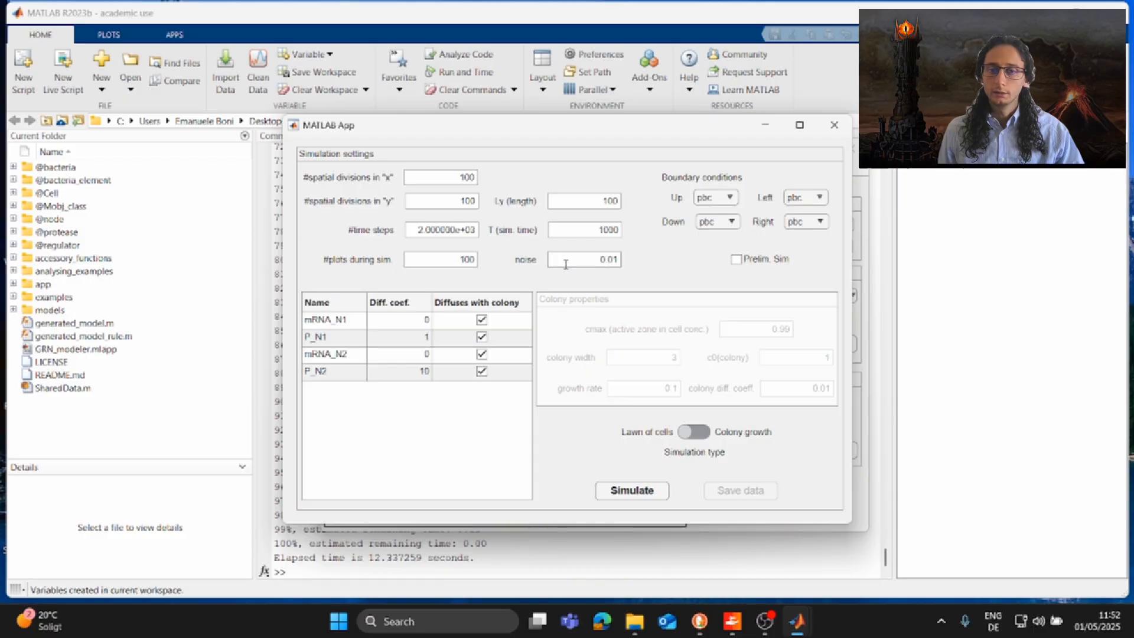
{"action": "left_click_drag", "start_coordinate": [590, 260], "coordinate": [632, 260]}
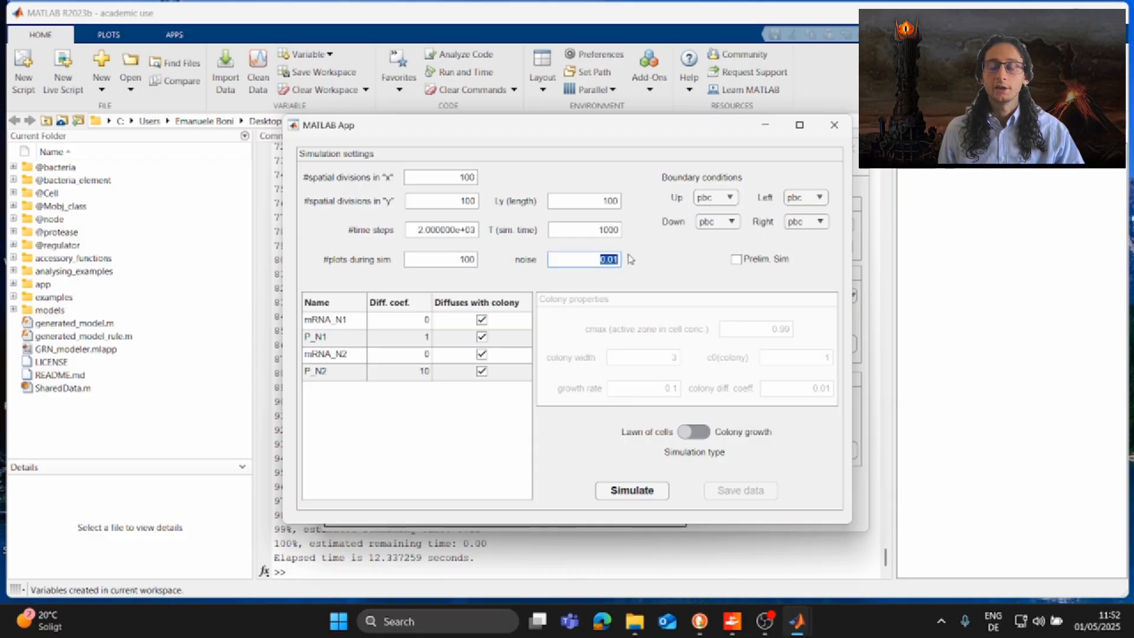
{"action": "left_click", "coordinate": [643, 267]}
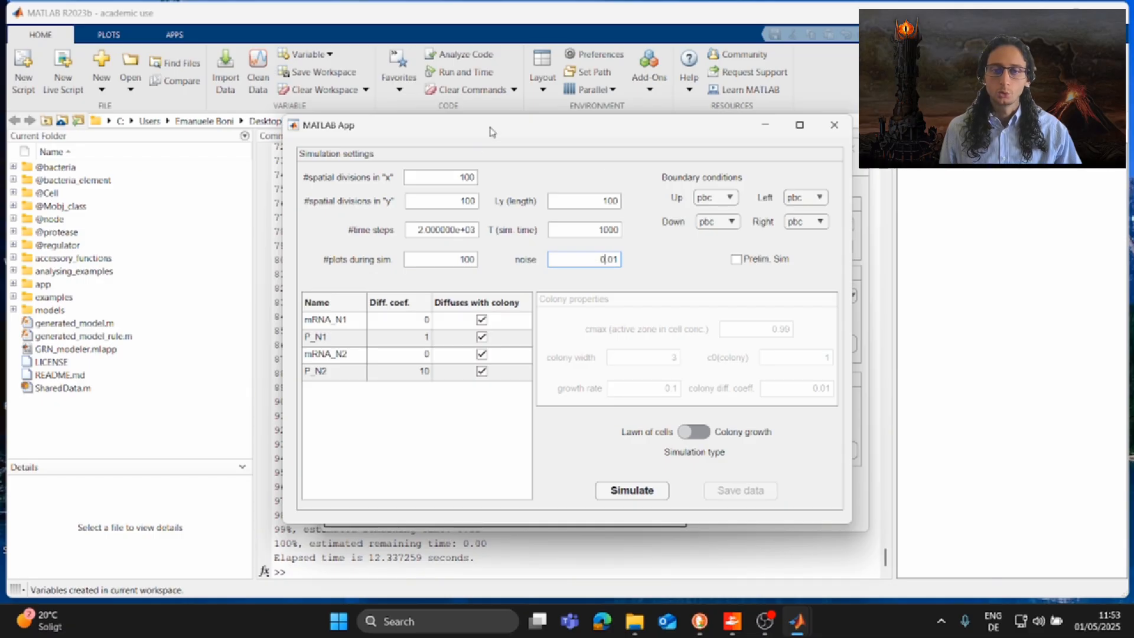
{"action": "left_click", "coordinate": [637, 496]}
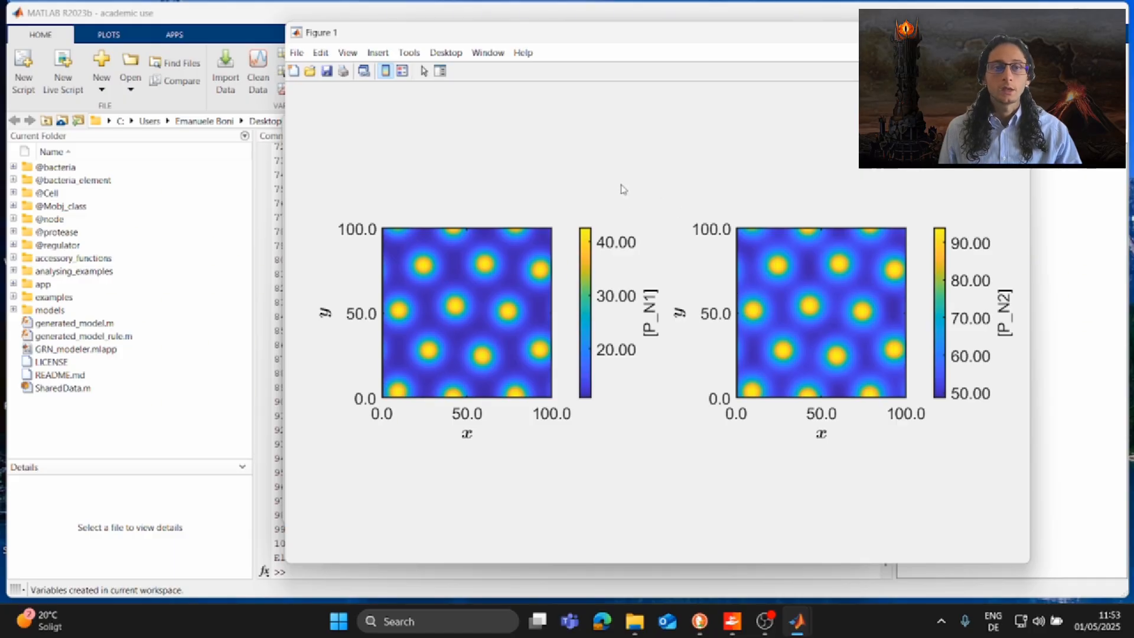
- Close the figure showing the P_N1 and P_N2 concentration maps
{"action": "left_click", "coordinate": [298, 55]}
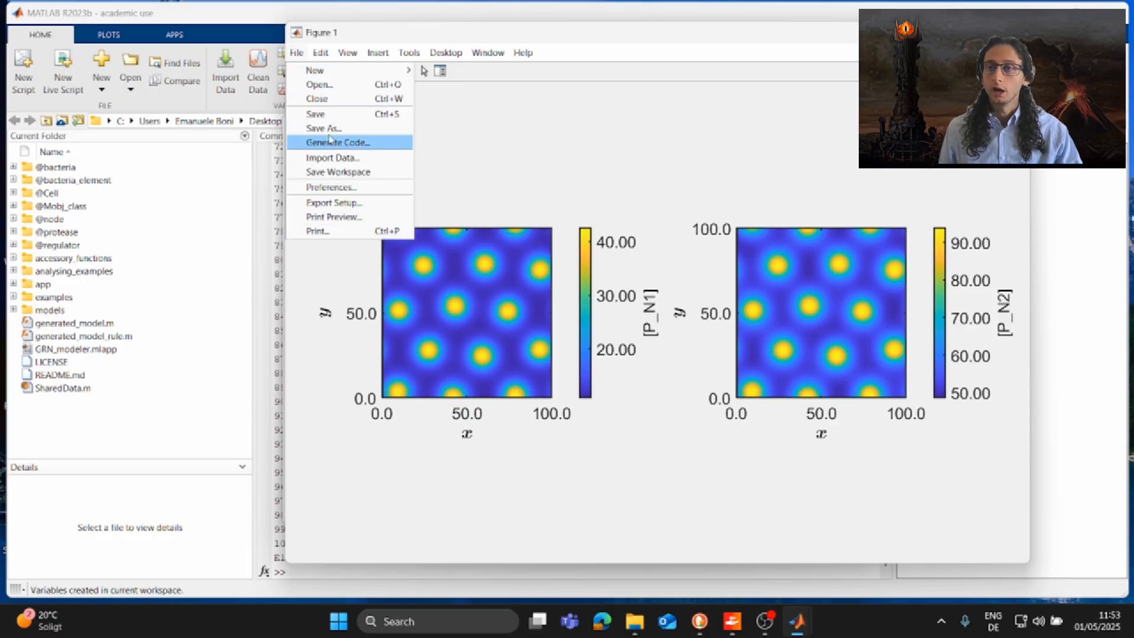
{"action": "left_click", "coordinate": [678, 154]}
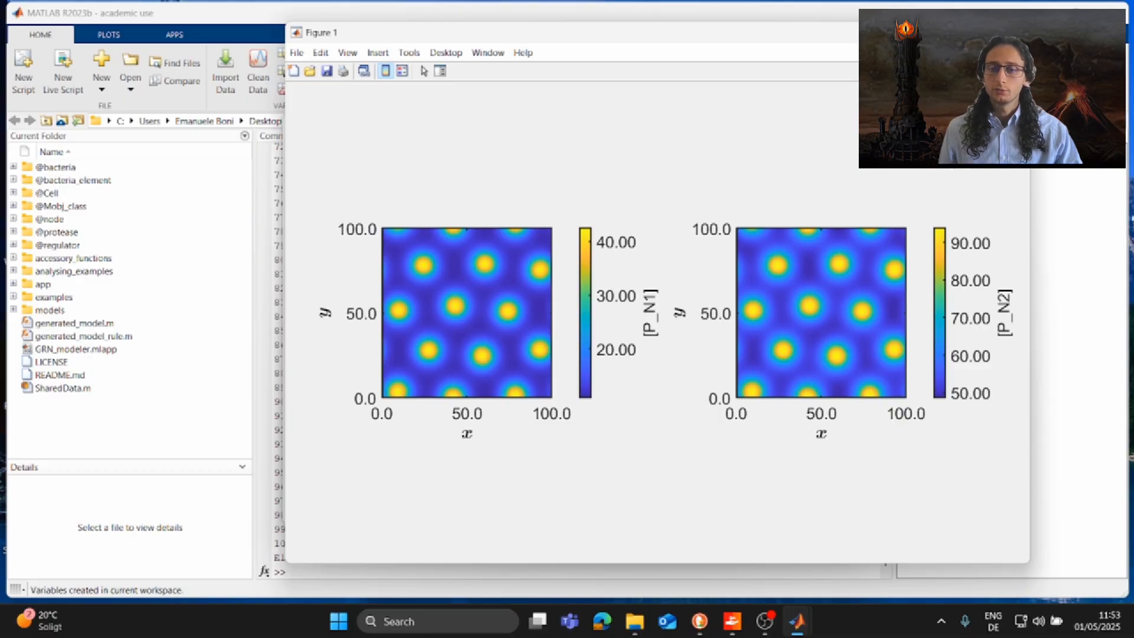
{"action": "left_click", "coordinate": [1011, 33]}
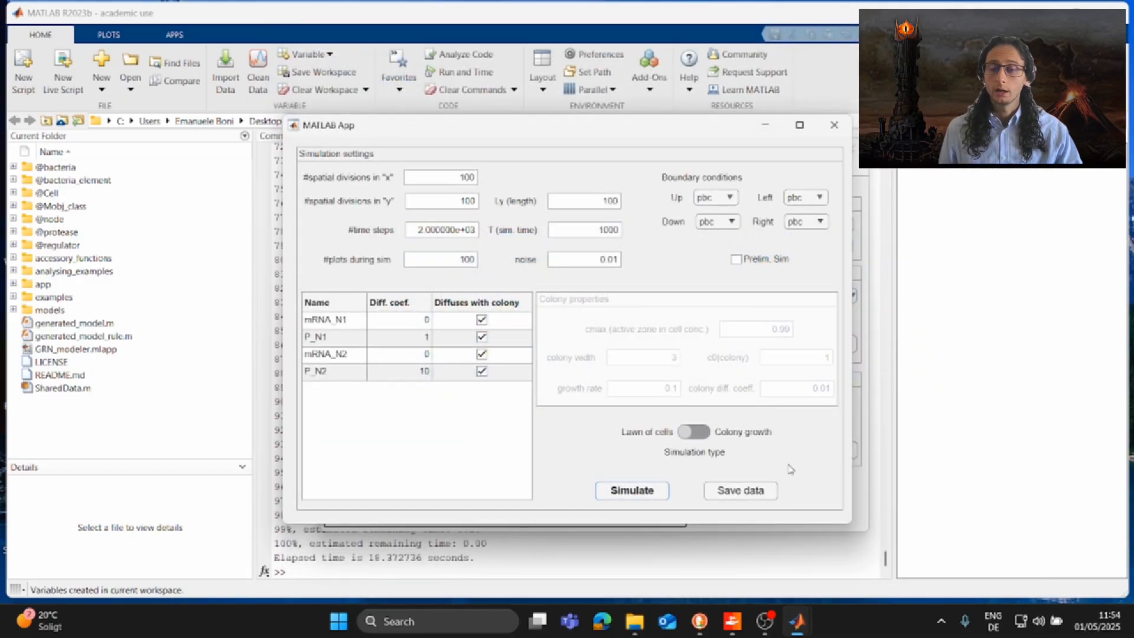